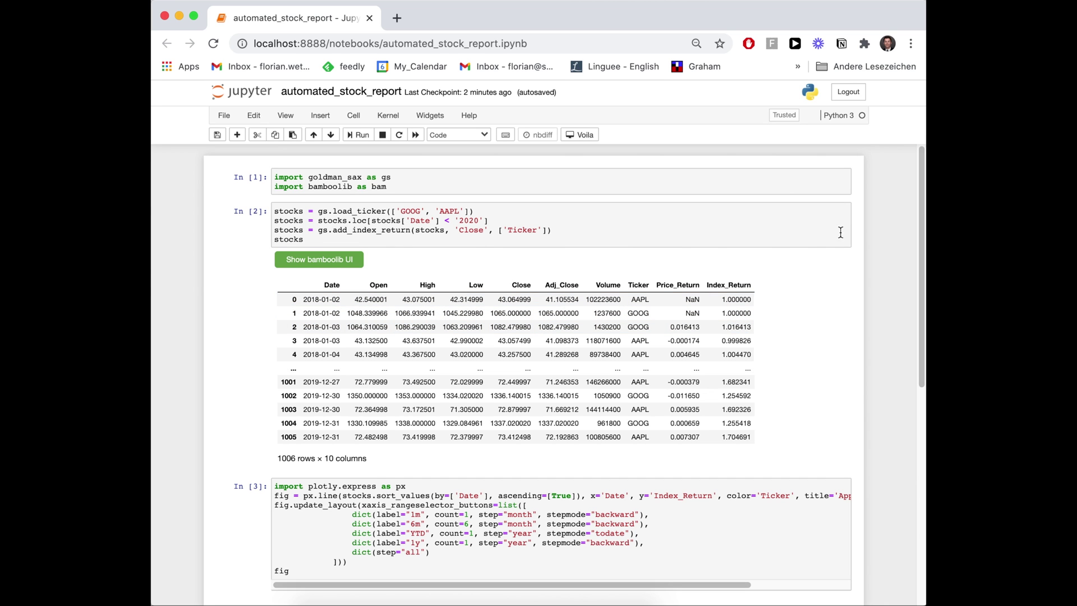
{"action": "left_click_drag", "start_coordinate": [917, 223], "coordinate": [900, 396]}
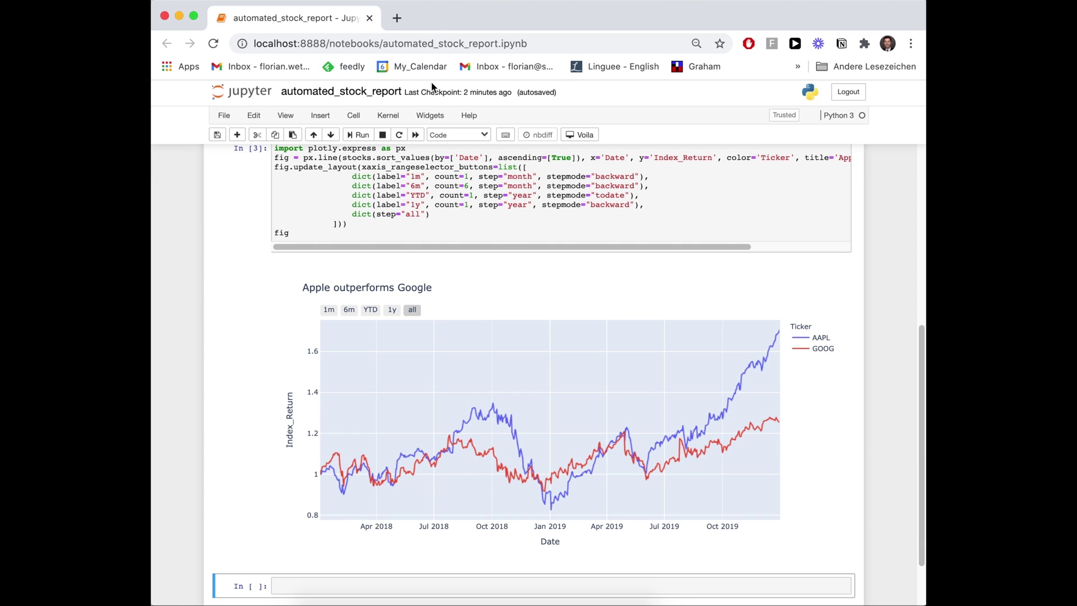
Step: Run the goldman_sax and bamboolib imports, then run bam in the second cell
{"action": "left_click", "coordinate": [722, 187]}
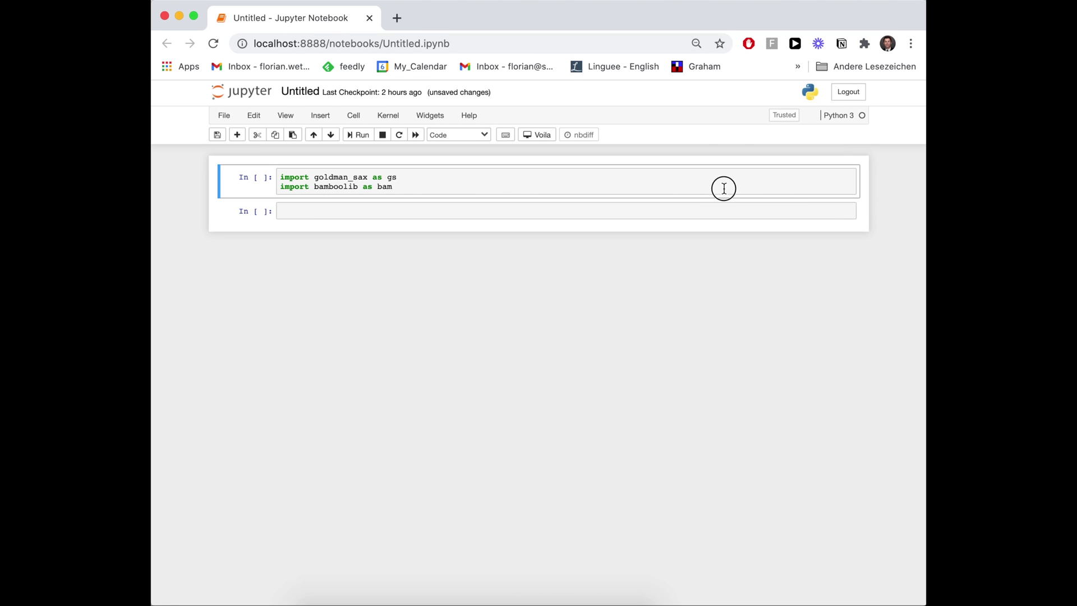
{"action": "key", "text": "shift+Return"}
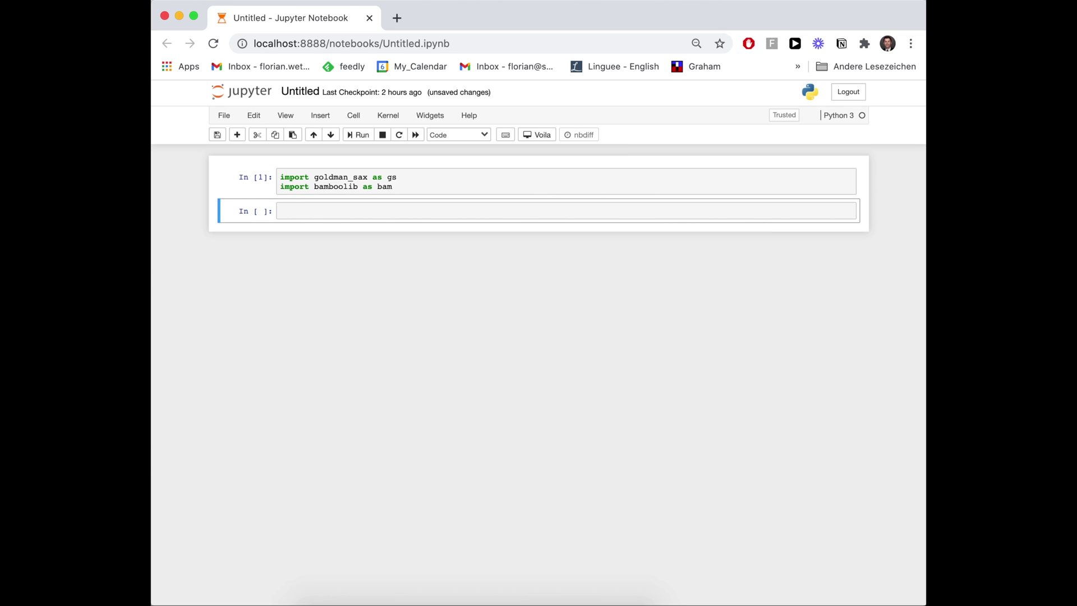
{"action": "left_click", "coordinate": [570, 213]}
{"action": "type", "text": "bam"}
{"action": "key", "text": "shift+Return"}
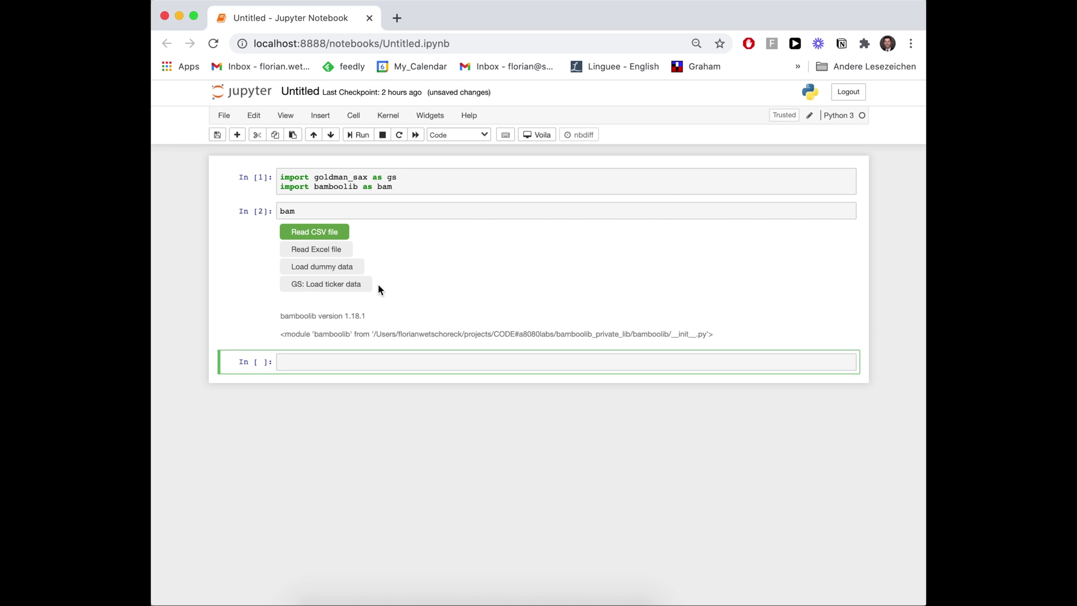
Step: Load GOOG and AAPL ticker data into stocks and view the Date column overview
{"action": "left_click", "coordinate": [349, 285]}
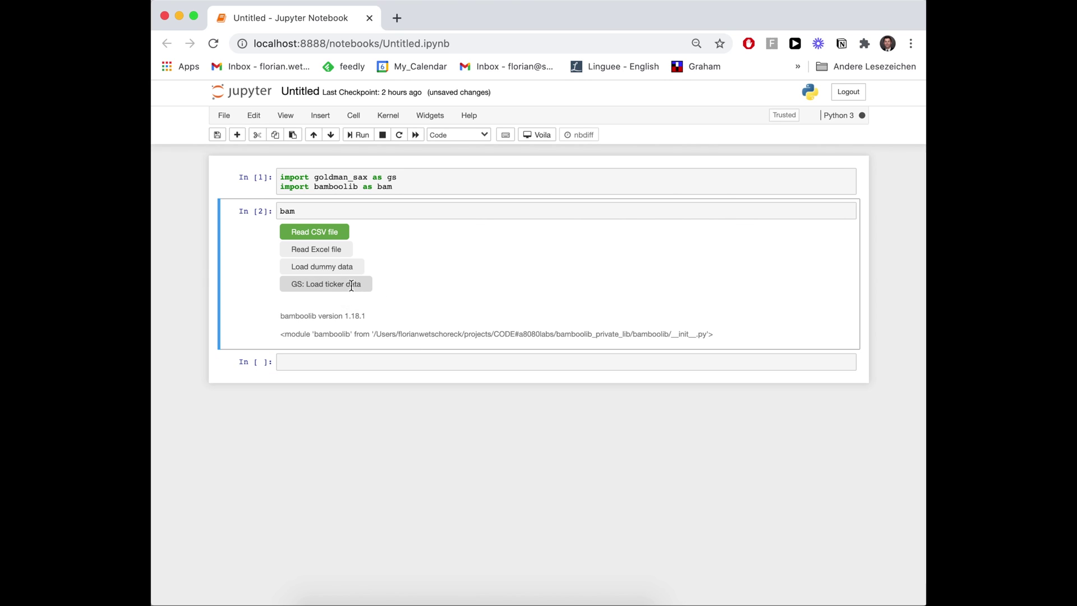
{"action": "left_click", "coordinate": [383, 288]}
{"action": "left_click", "coordinate": [378, 314]}
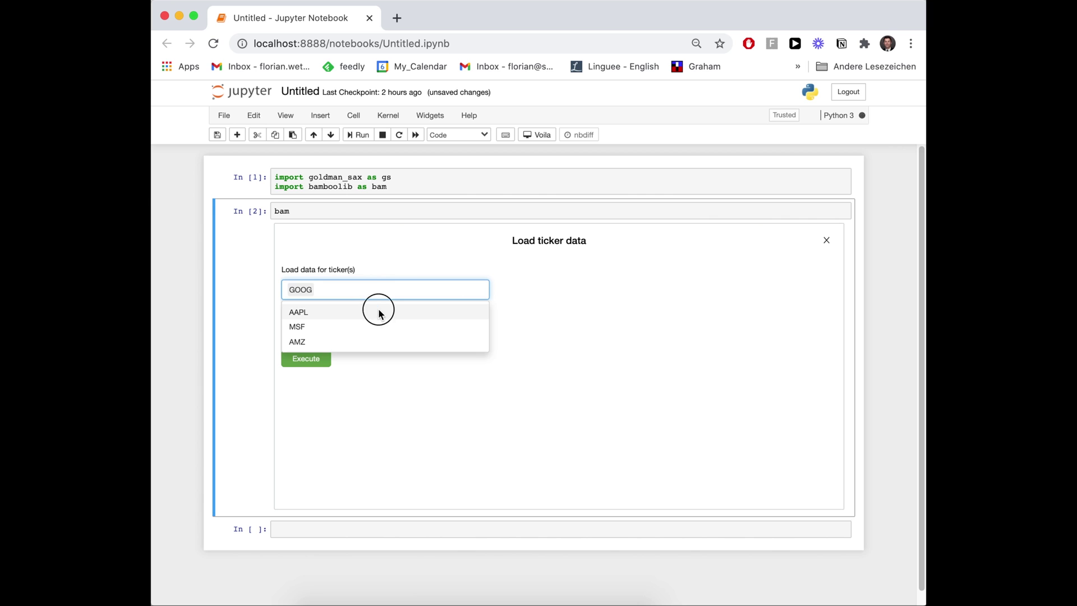
{"action": "left_click", "coordinate": [536, 305]}
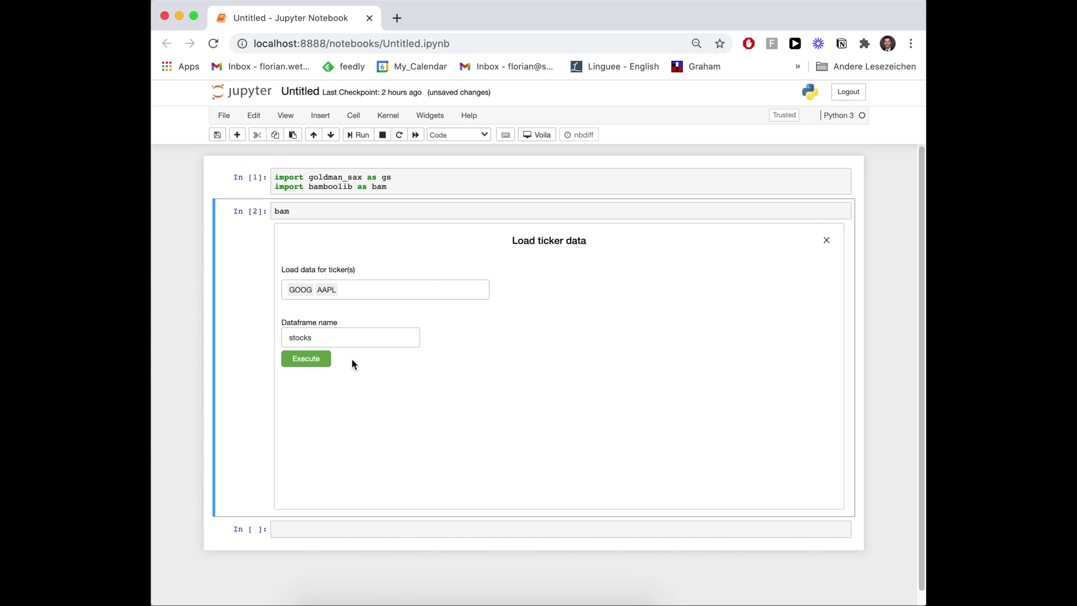
{"action": "left_click", "coordinate": [322, 360]}
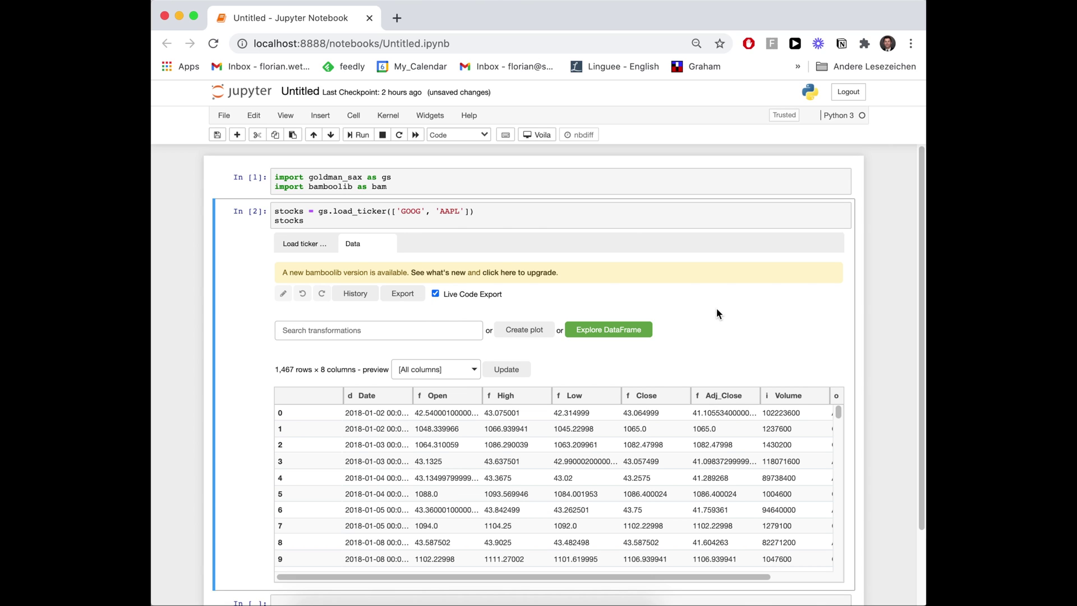
{"action": "left_click", "coordinate": [385, 395]}
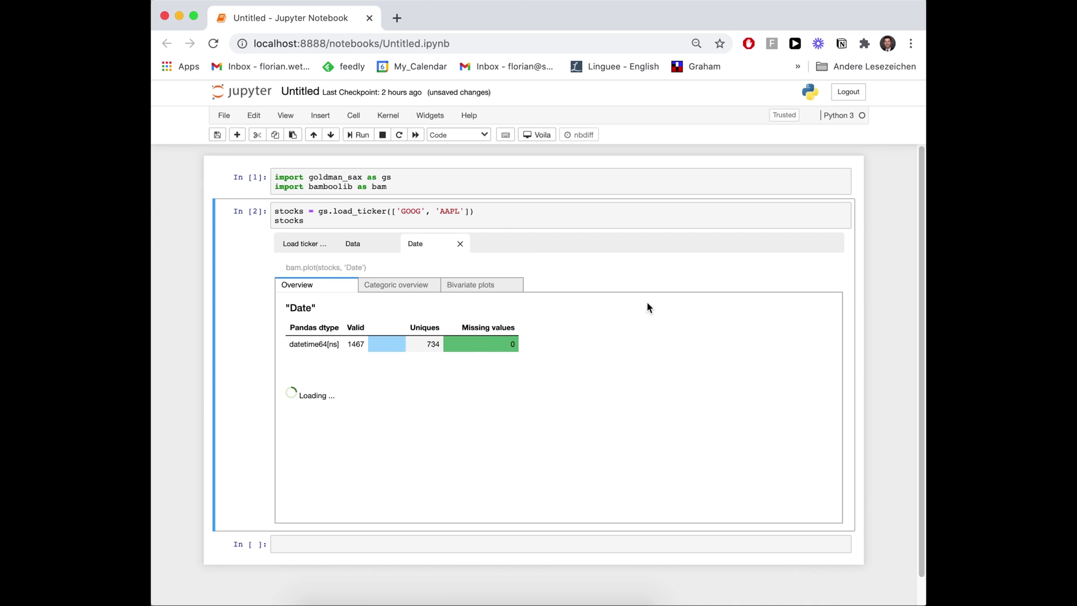
{"action": "scroll", "coordinate": [724, 342], "scroll_direction": "down", "scroll_amount": 3}
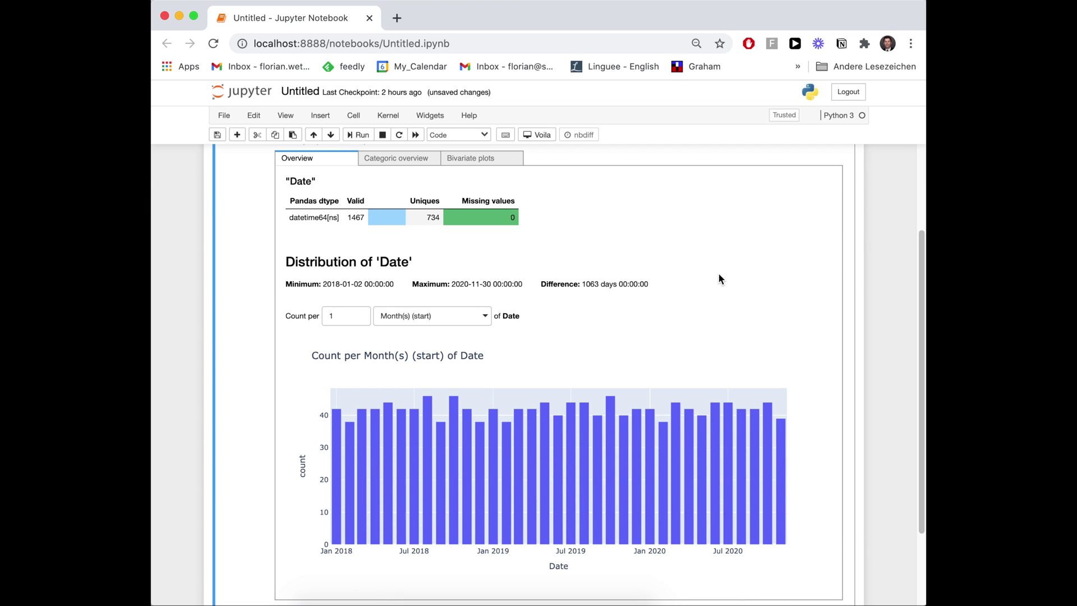
{"action": "scroll", "coordinate": [718, 279], "scroll_direction": "up", "scroll_amount": 1}
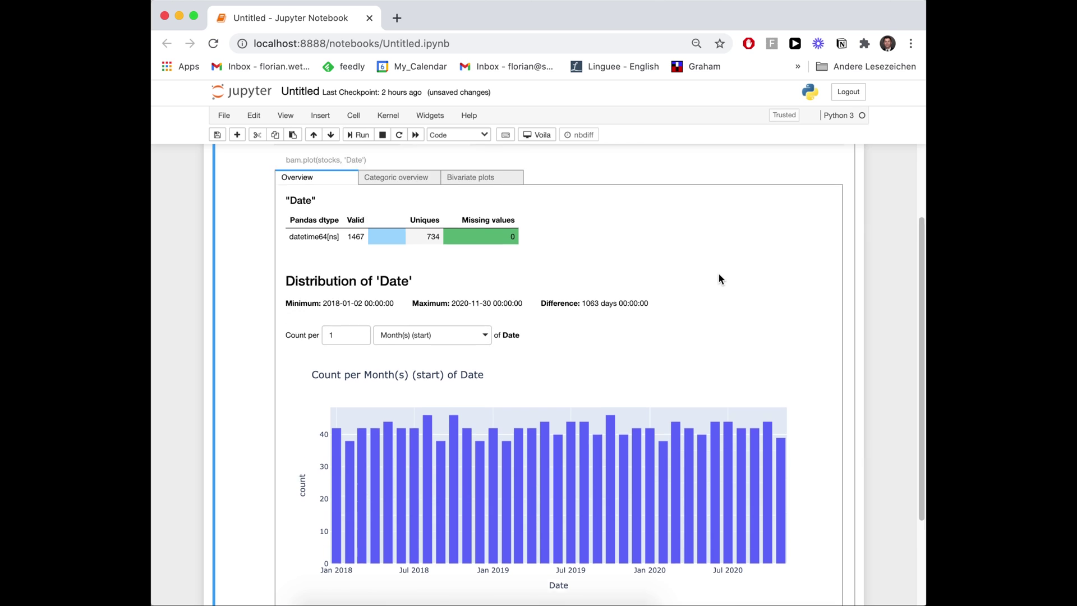
{"action": "scroll", "coordinate": [719, 278], "scroll_direction": "up", "scroll_amount": 2}
Step: Filter stocks to rows with Date before 2020 and confirm the Date range ends 2019-12-31
{"action": "left_click", "coordinate": [368, 226]}
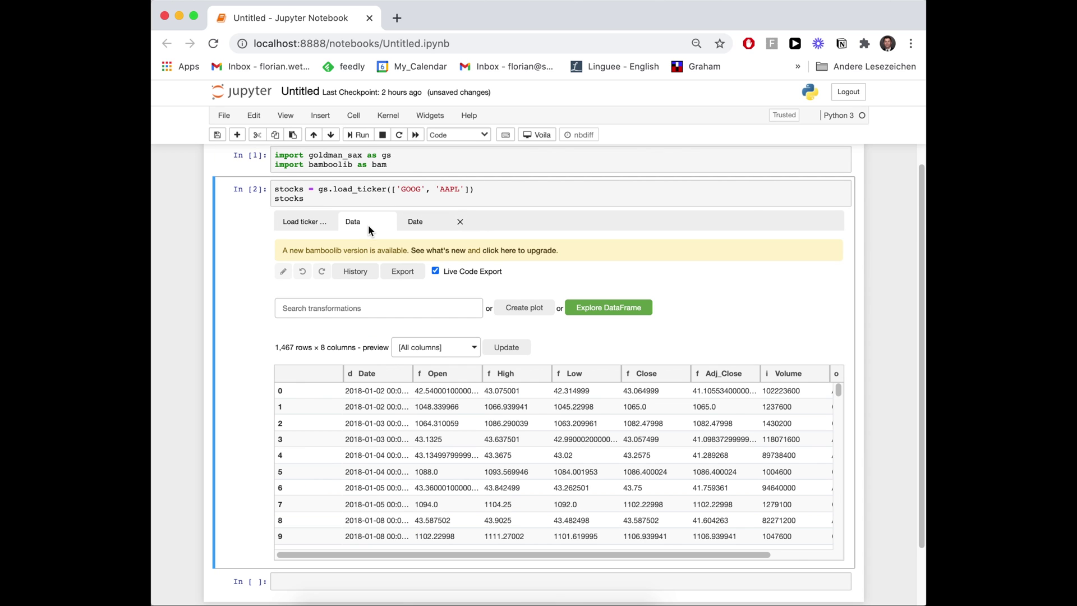
{"action": "left_click", "coordinate": [367, 307]}
{"action": "type", "text": "filter"}
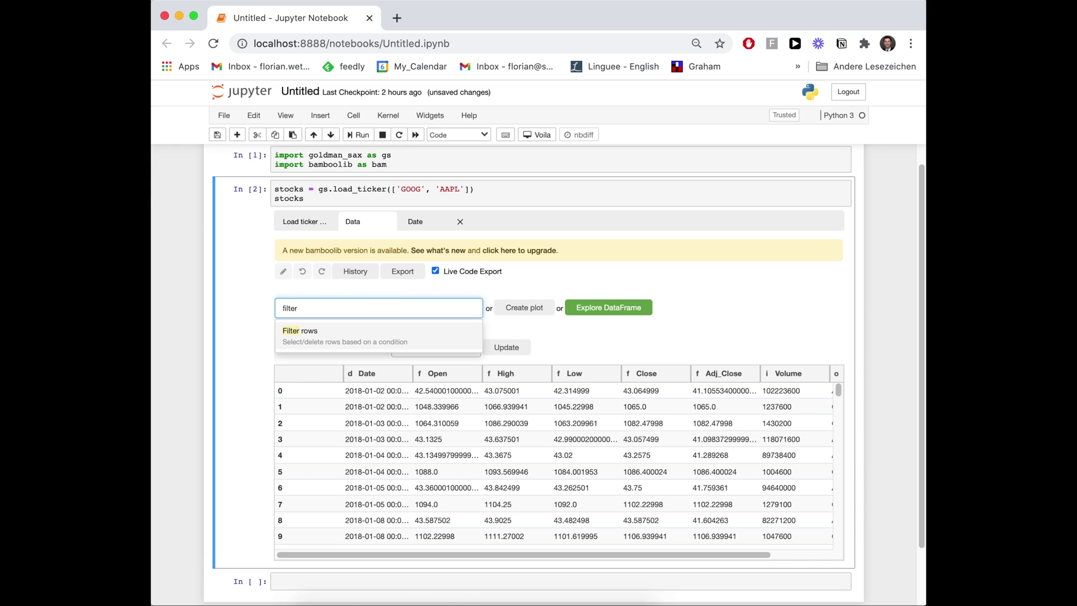
{"action": "key", "text": "Return"}
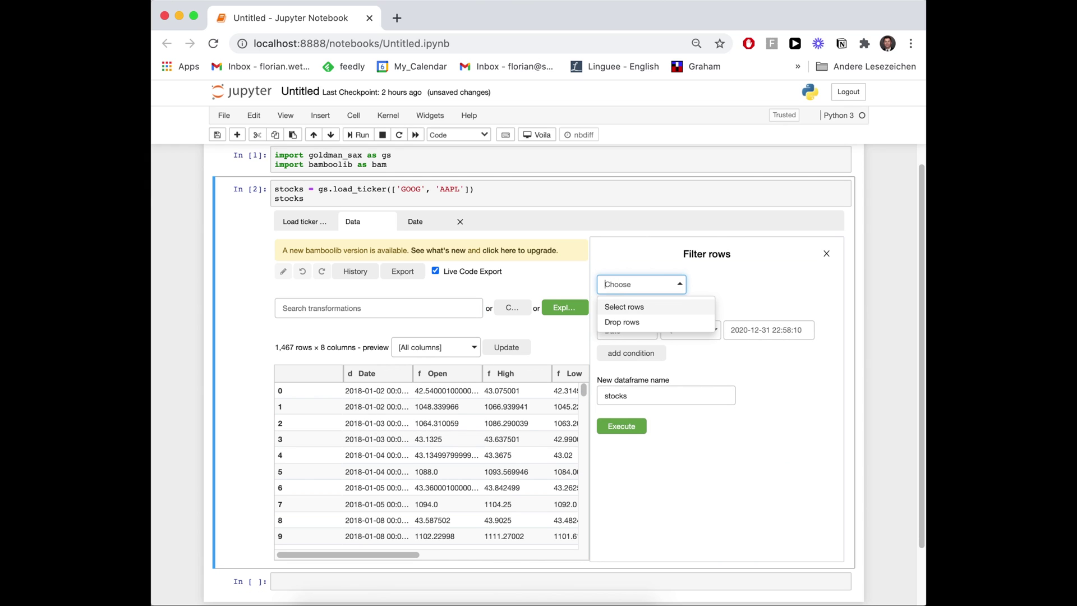
{"action": "key", "text": "Return"}
{"action": "type", "text": "date"}
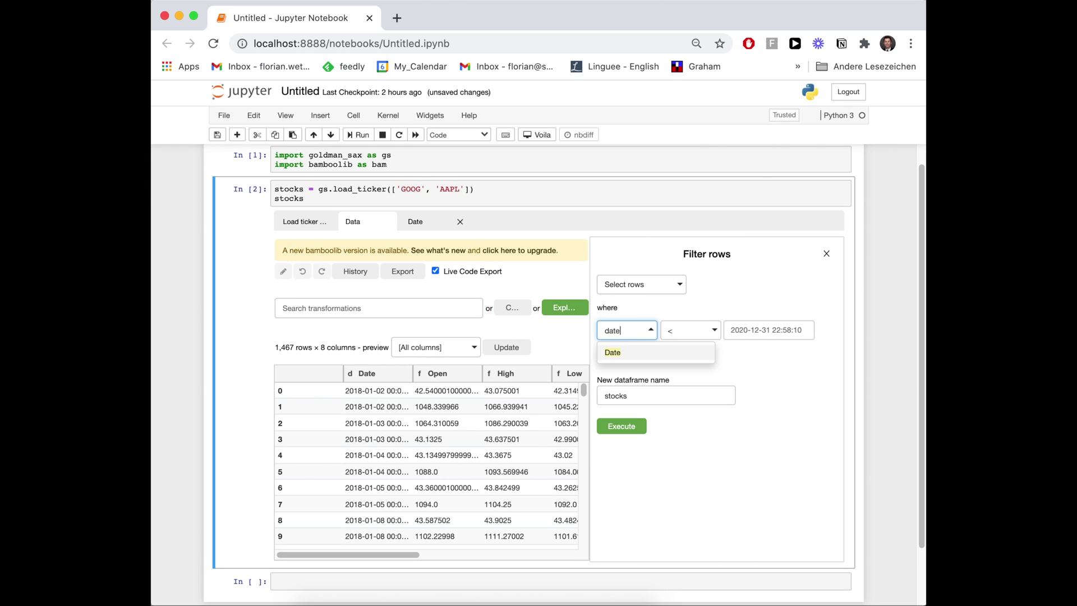
{"action": "key", "text": "Return"}
{"action": "key", "text": "Return"}
{"action": "type", "text": "2020"}
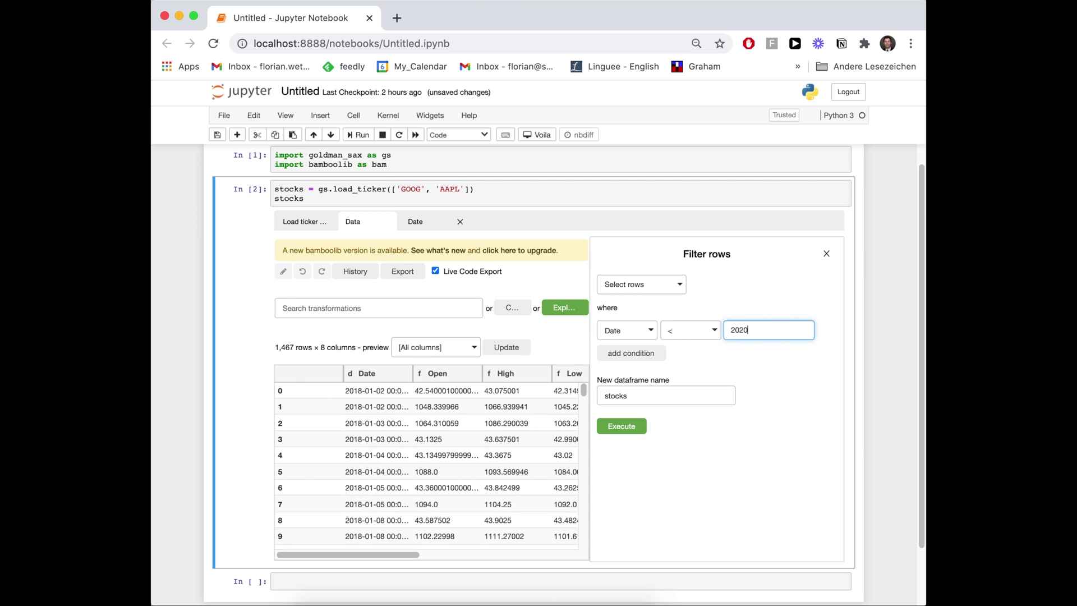
{"action": "key", "text": "Return"}
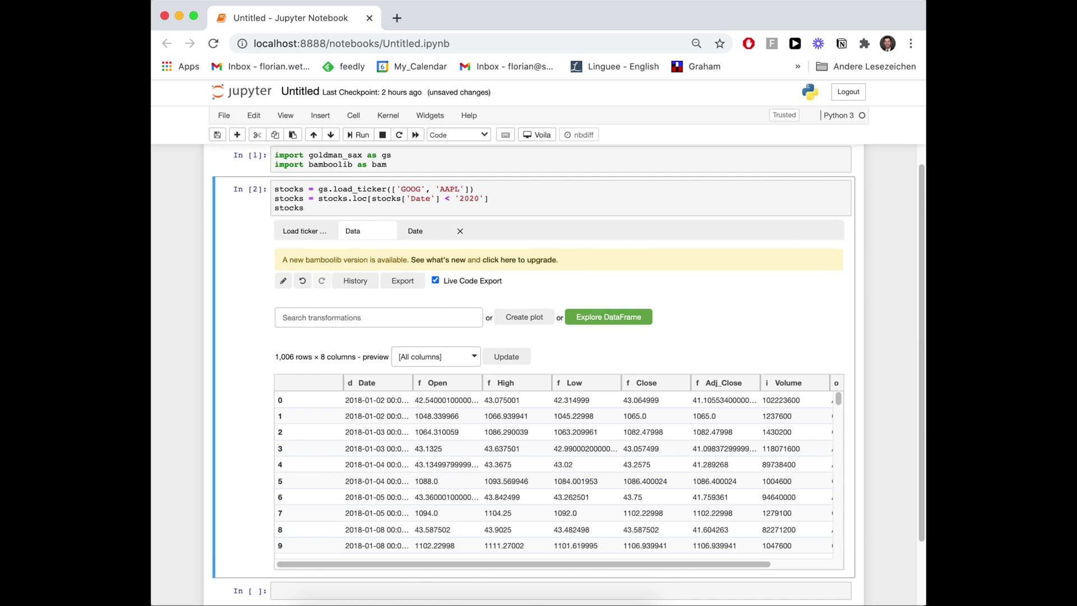
{"action": "left_click", "coordinate": [423, 232]}
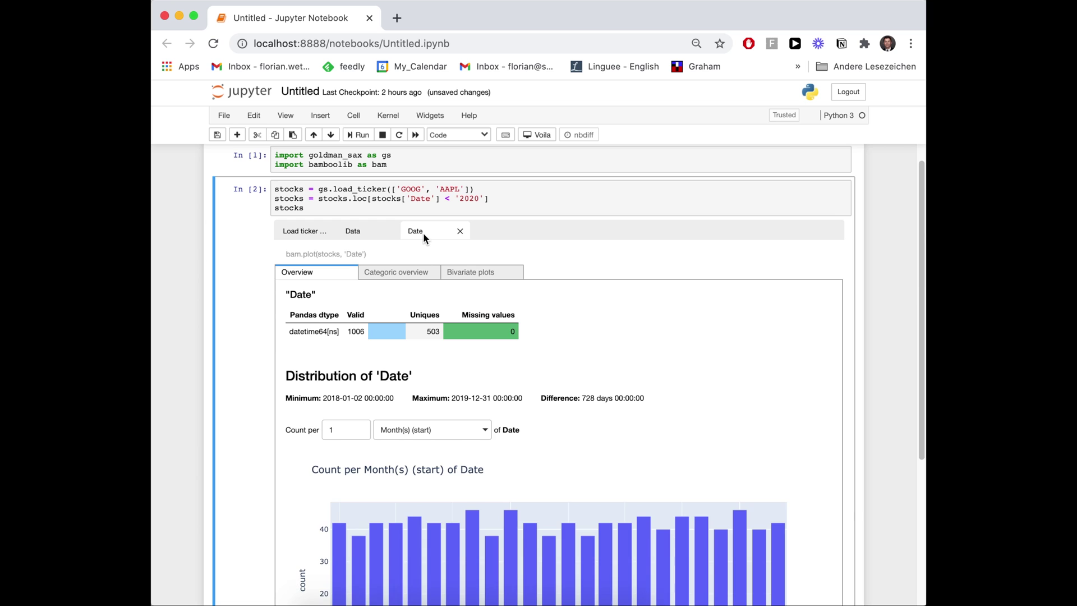
{"action": "scroll", "coordinate": [626, 370], "scroll_direction": "down", "scroll_amount": 4}
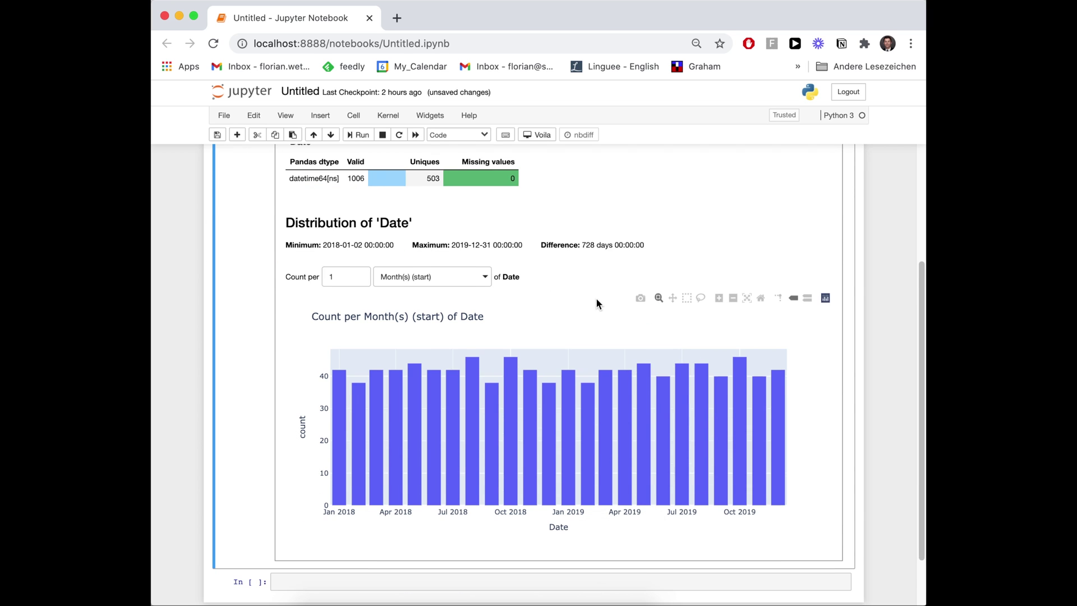
{"action": "scroll", "coordinate": [597, 303], "scroll_direction": "up", "scroll_amount": 3}
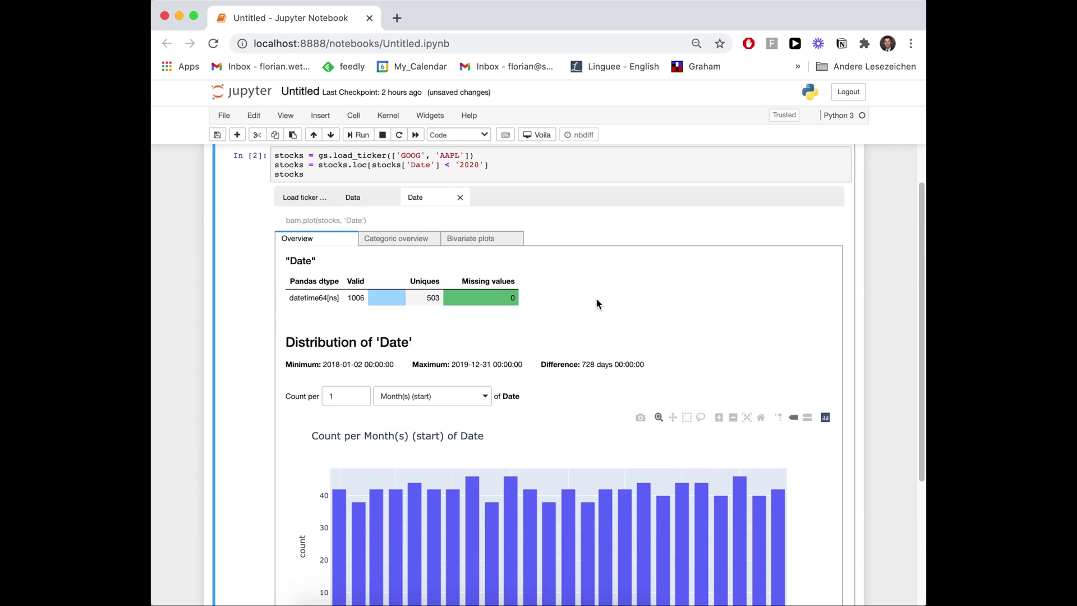
{"action": "left_click", "coordinate": [368, 202]}
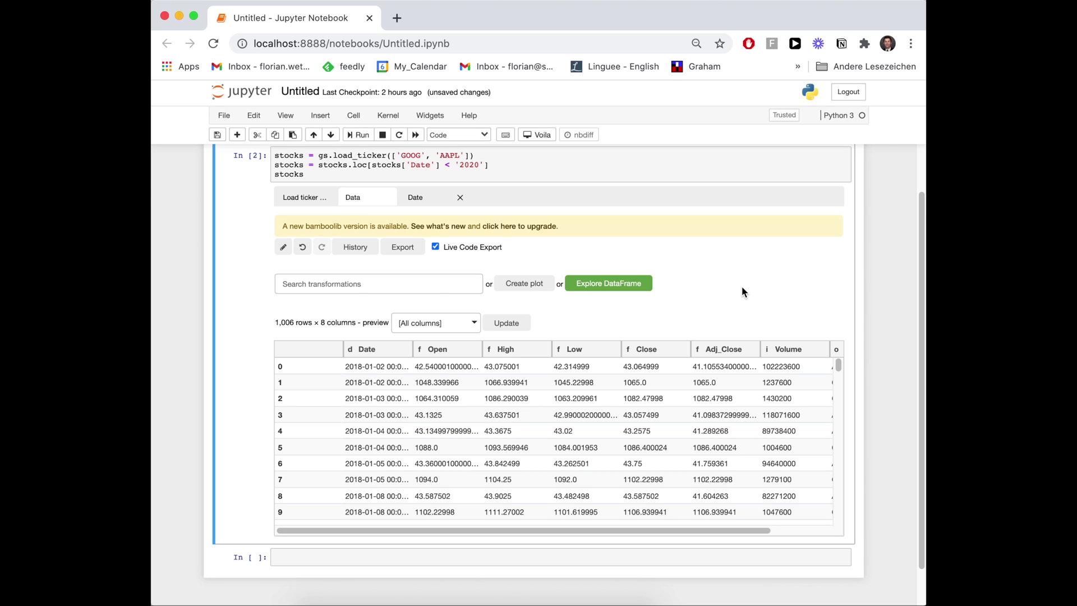
Step: Add a 'Calculate index return' column on Close, grouped by Ticker
{"action": "left_click", "coordinate": [445, 285]}
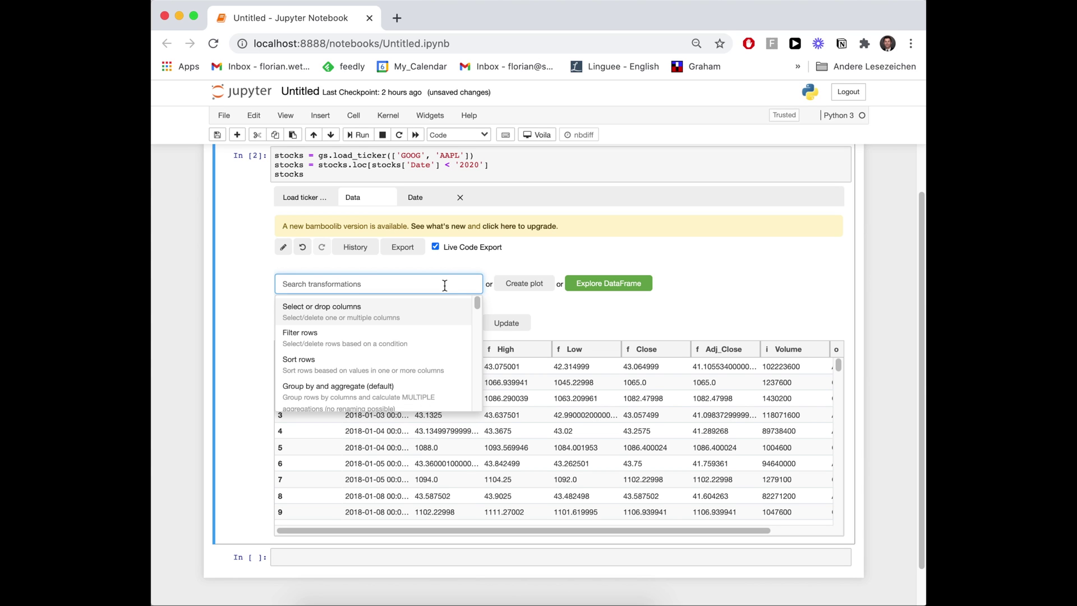
{"action": "type", "text": "index"}
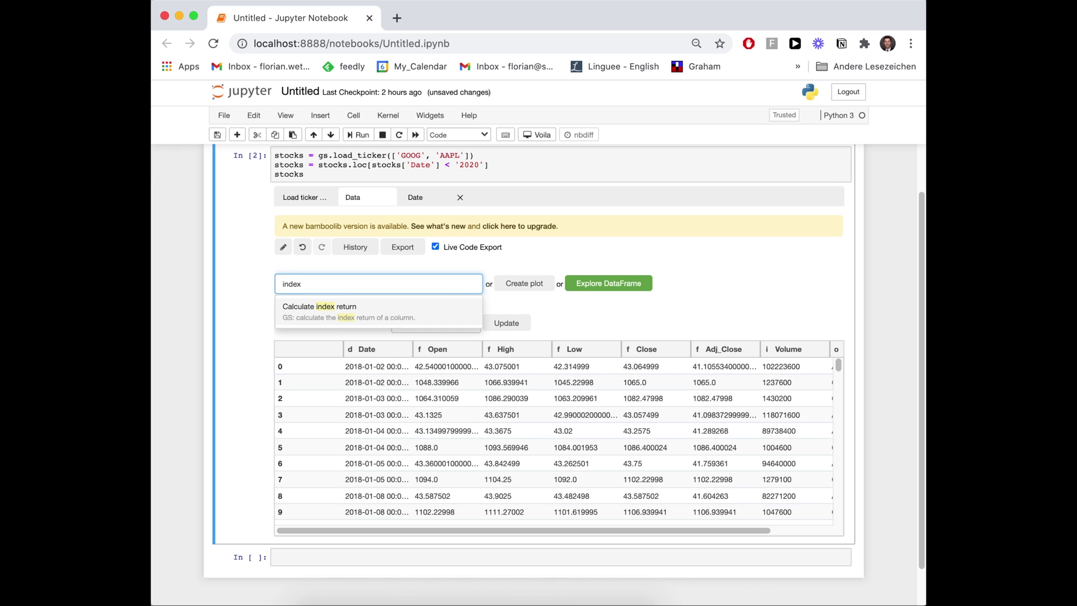
{"action": "left_click", "coordinate": [383, 308]}
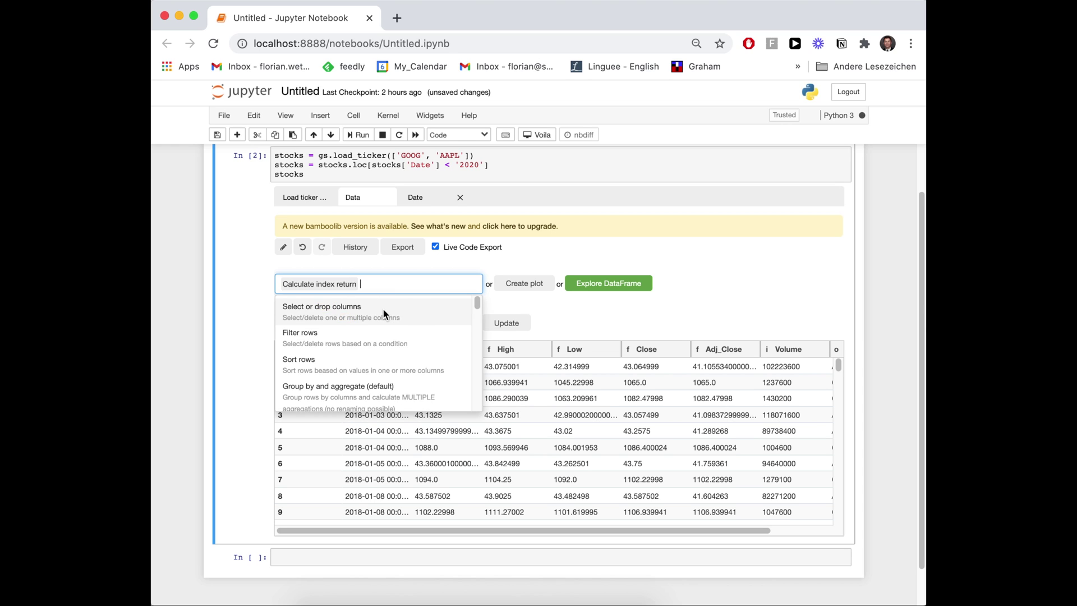
{"action": "left_click", "coordinate": [623, 353]}
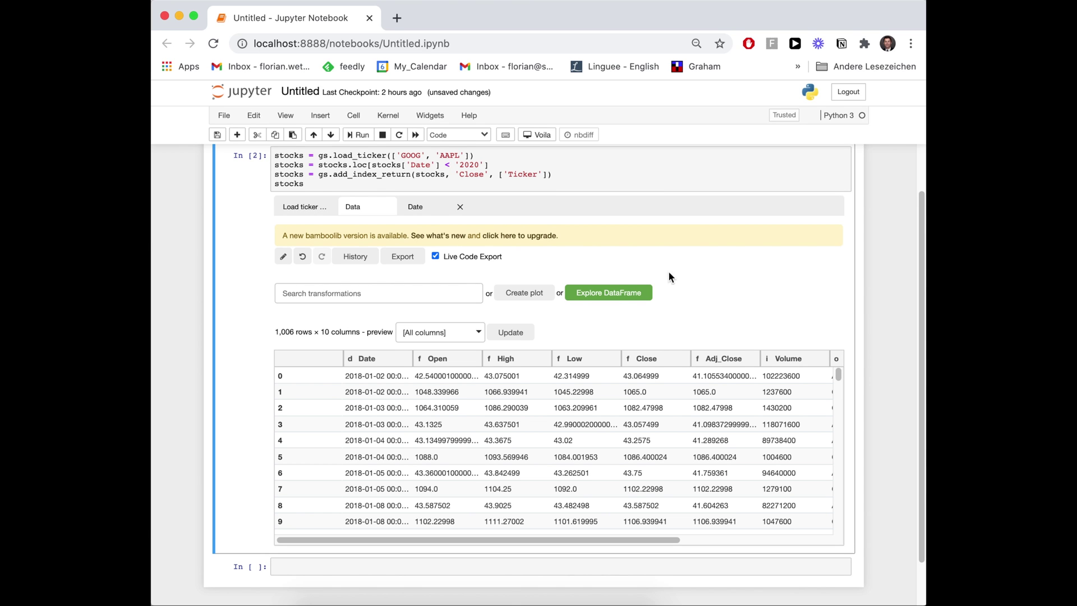
Step: Create a 'GS: Line plot for stocks' chart of Index_Return over Date by Ticker
{"action": "left_click", "coordinate": [523, 292]}
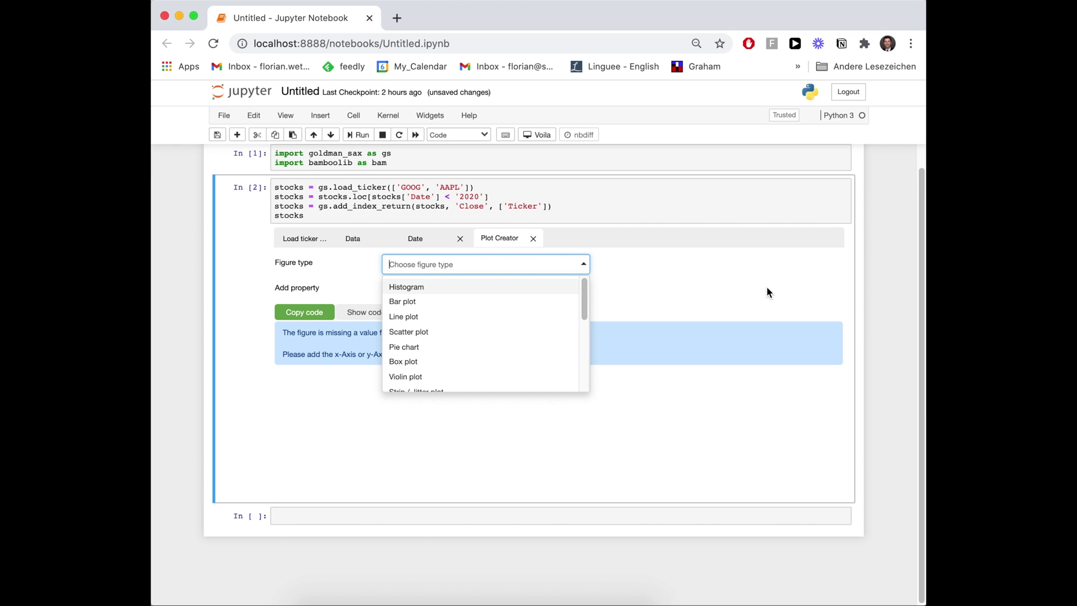
{"action": "type", "text": "line"}
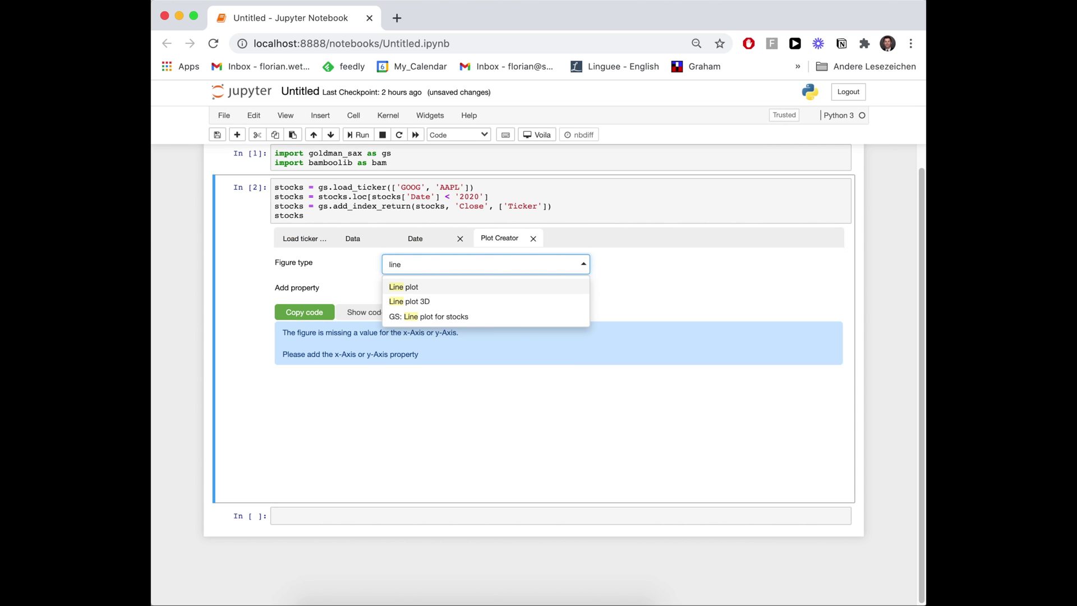
{"action": "left_click", "coordinate": [461, 318]}
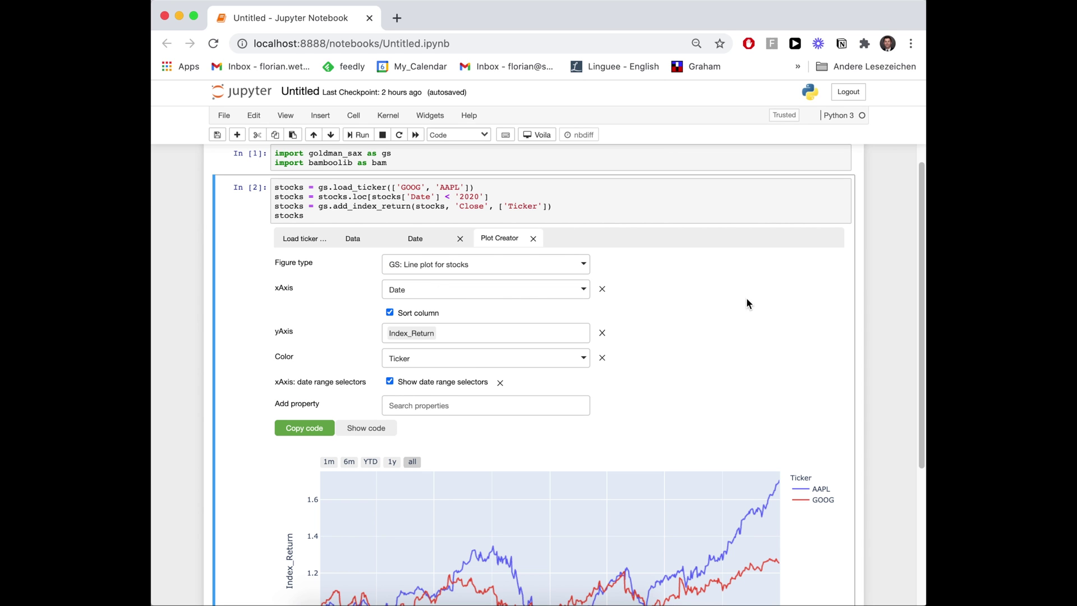
{"action": "scroll", "coordinate": [750, 304], "scroll_direction": "down", "scroll_amount": 1}
{"action": "scroll", "coordinate": [750, 303], "scroll_direction": "down", "scroll_amount": 3}
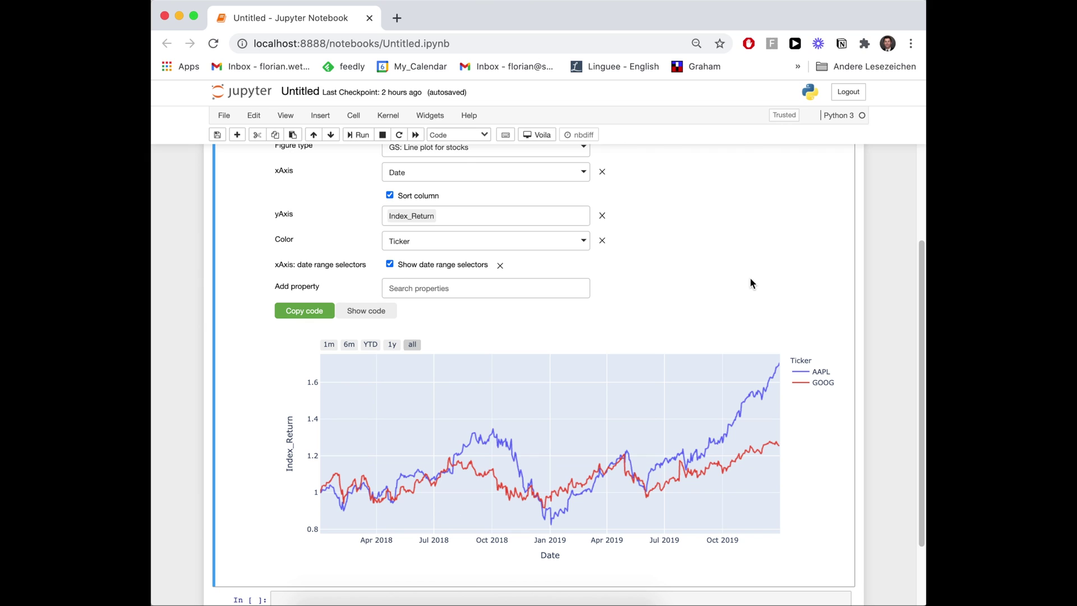
{"action": "left_click", "coordinate": [540, 287]}
{"action": "type", "text": "fig"}
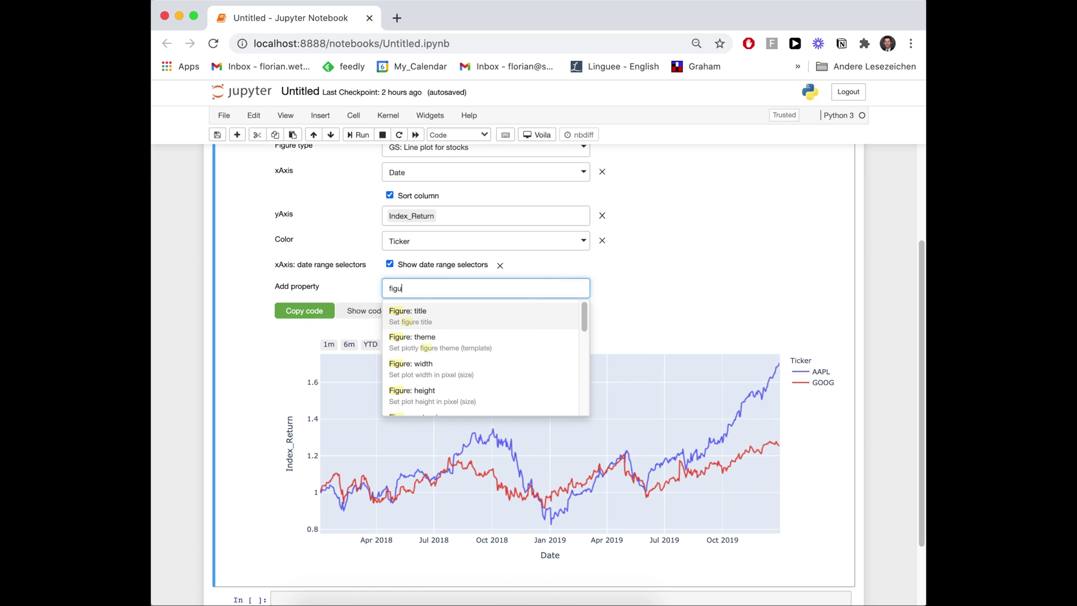
{"action": "type", "text": "u"}
{"action": "type", "text": "re ti"}
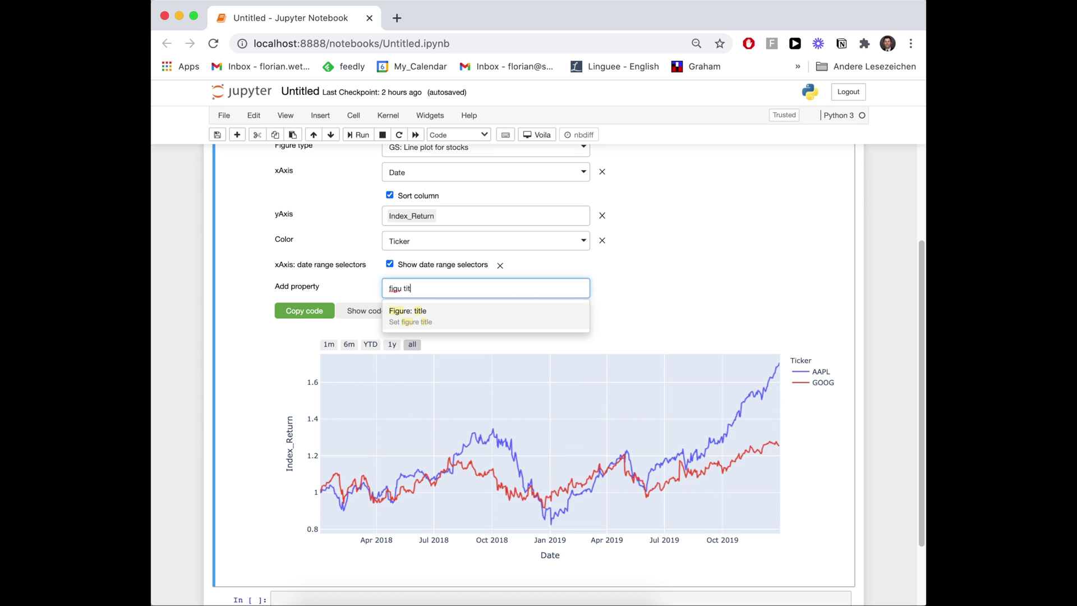
Step: Add a figure title property reading 'Apple outperforms Google'
{"action": "key", "text": "Return"}
{"action": "scroll", "coordinate": [547, 286], "scroll_direction": "down", "scroll_amount": 3}
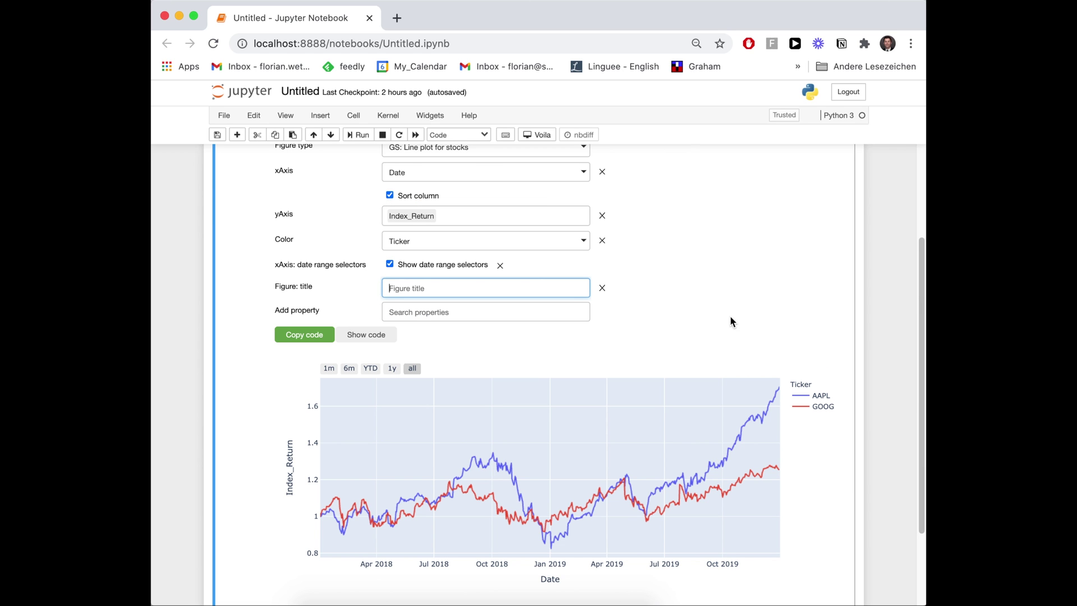
{"action": "type", "text": "A"}
{"action": "type", "text": "pple outpfer"}
{"action": "type", "text": "erforms G"}
{"action": "type", "text": "oogle"}
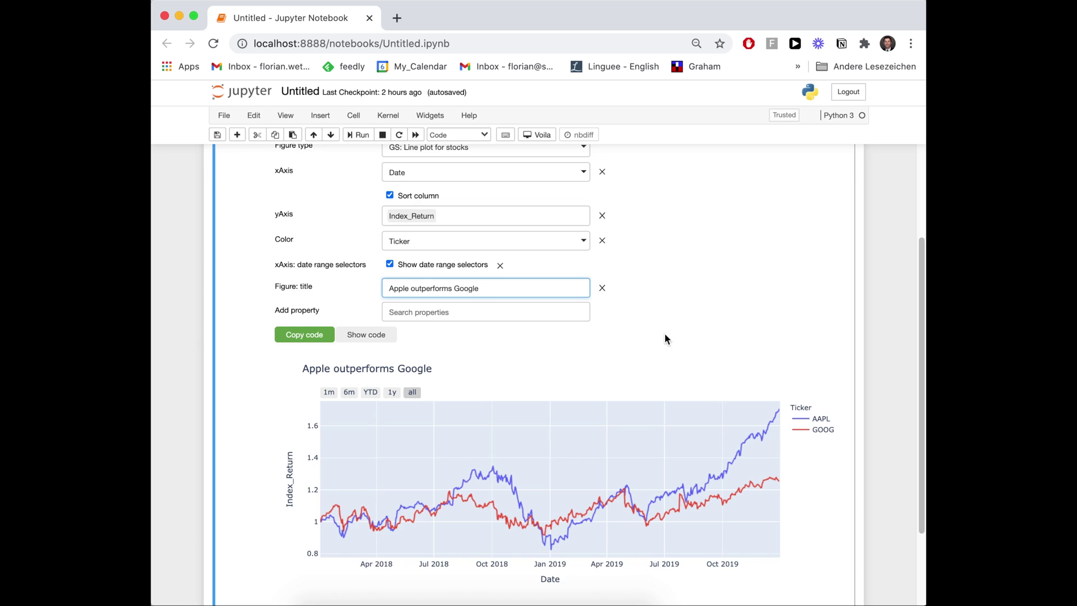
{"action": "scroll", "coordinate": [673, 329], "scroll_direction": "down", "scroll_amount": 1}
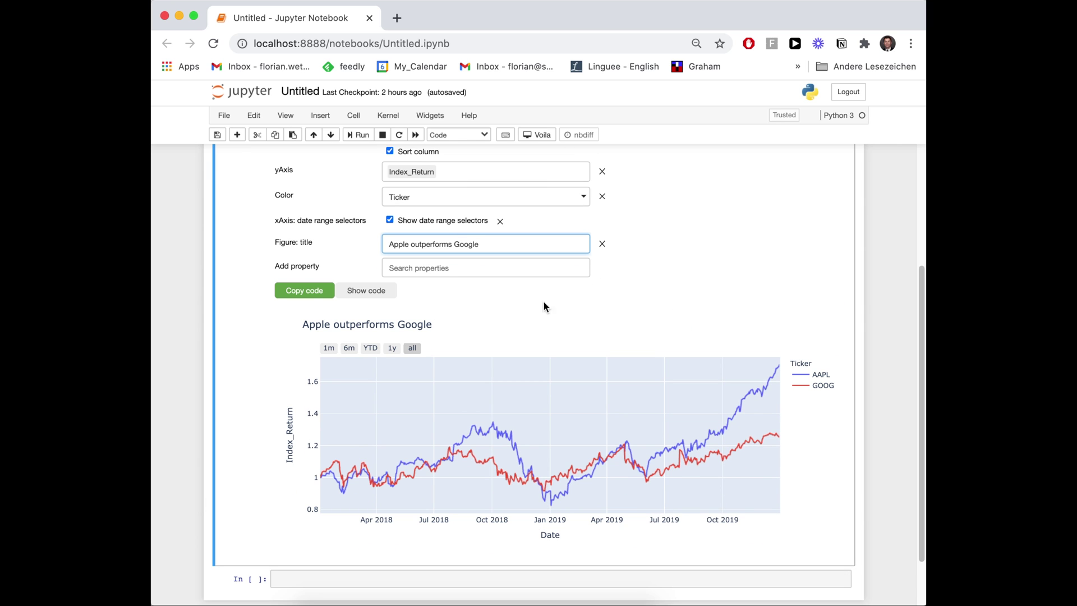
Step: Paste the chart's plotly code into the empty cell, run it, and return to the Data preview
{"action": "left_click", "coordinate": [306, 295]}
{"action": "scroll", "coordinate": [306, 304], "scroll_direction": "down", "scroll_amount": 1}
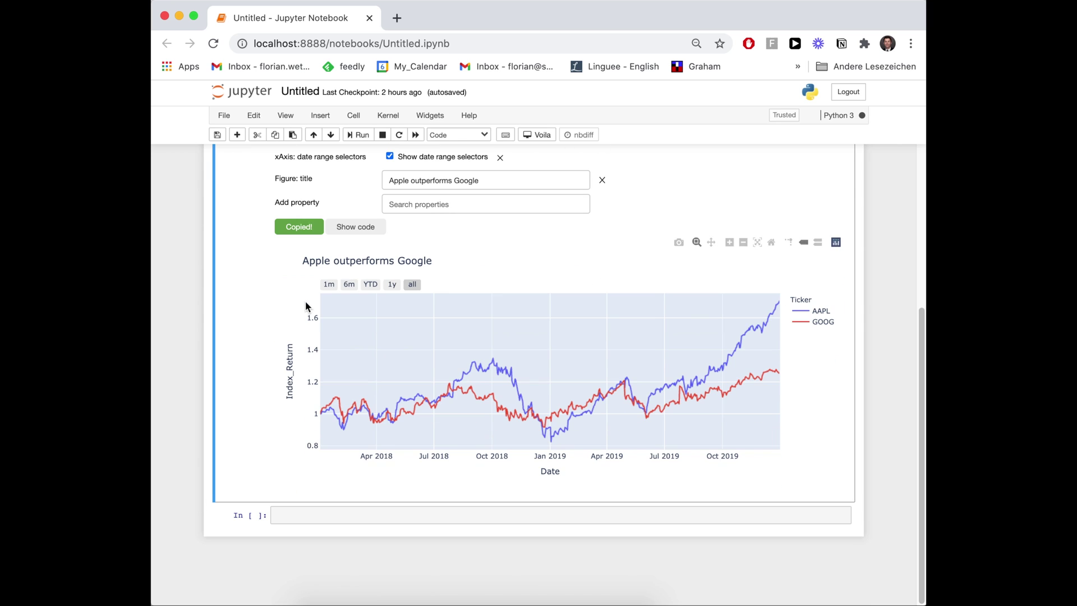
{"action": "left_click", "coordinate": [306, 512]}
{"action": "key", "text": "ctrl+v"}
{"action": "key", "text": "shift+Return"}
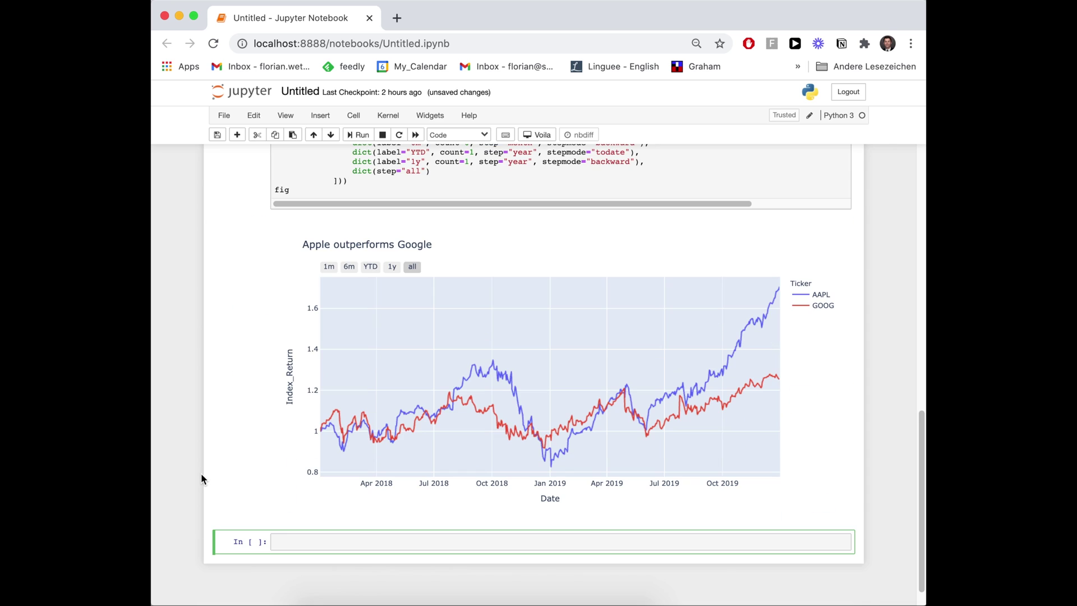
{"action": "scroll", "coordinate": [201, 477], "scroll_direction": "up", "scroll_amount": 2}
{"action": "scroll", "coordinate": [201, 478], "scroll_direction": "up", "scroll_amount": 10}
{"action": "scroll", "coordinate": [201, 478], "scroll_direction": "up", "scroll_amount": 5}
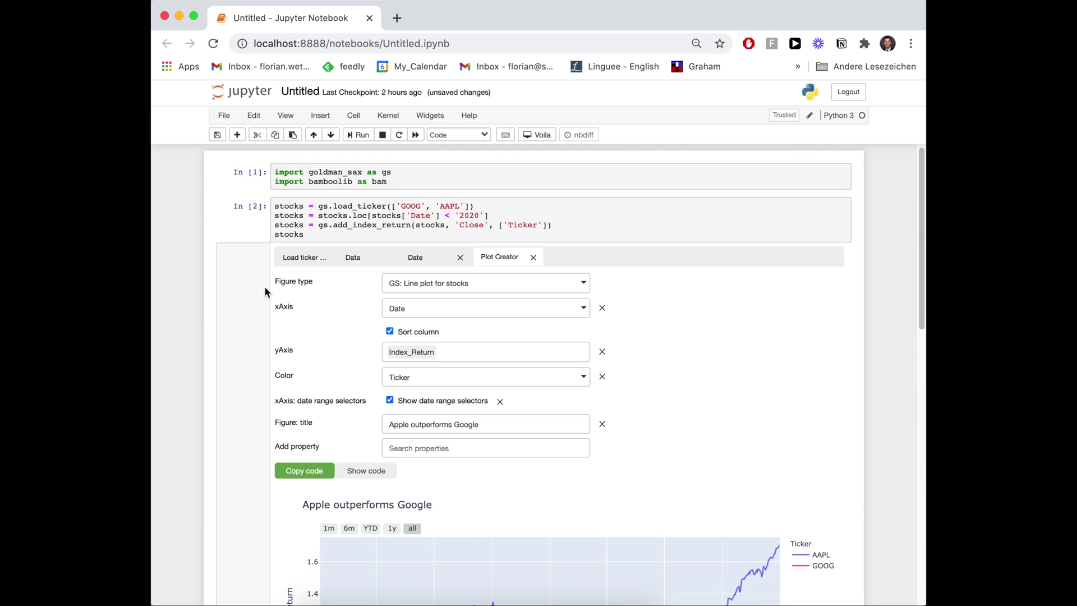
{"action": "left_click", "coordinate": [348, 259]}
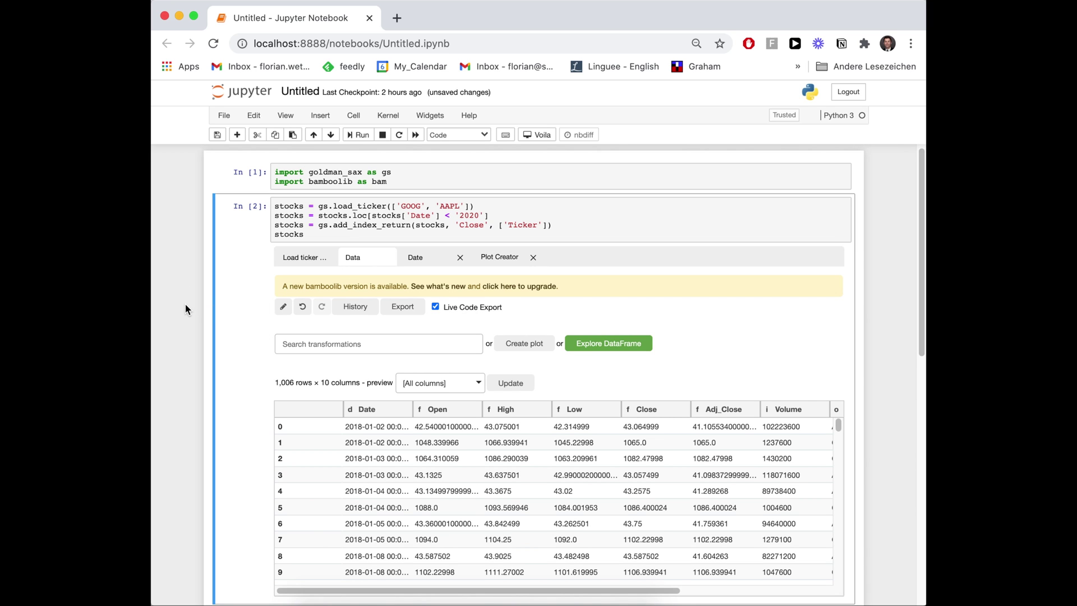